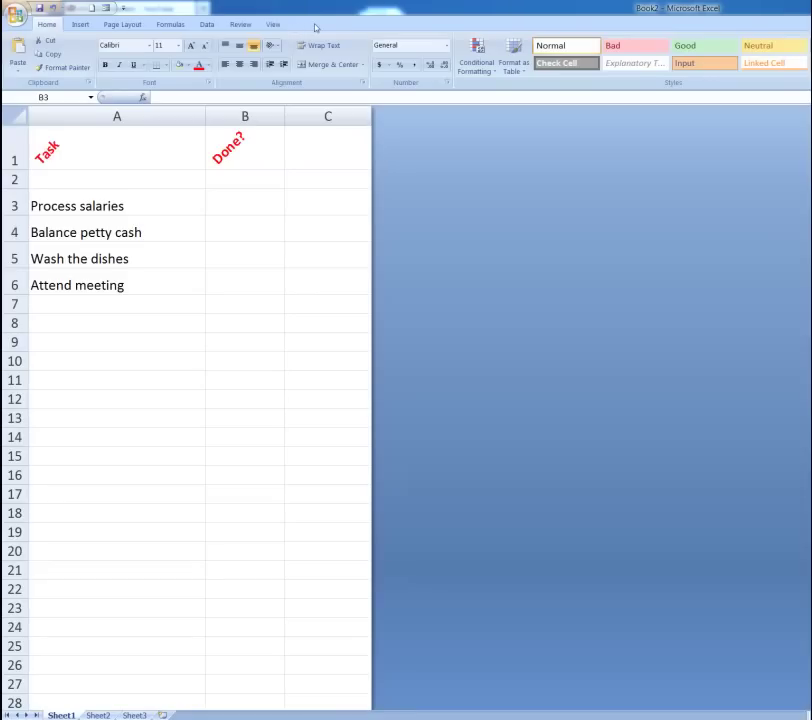
- Enable 'Show Developer tab in the Ribbon' in Excel Options > Popular
left_click(16, 16)
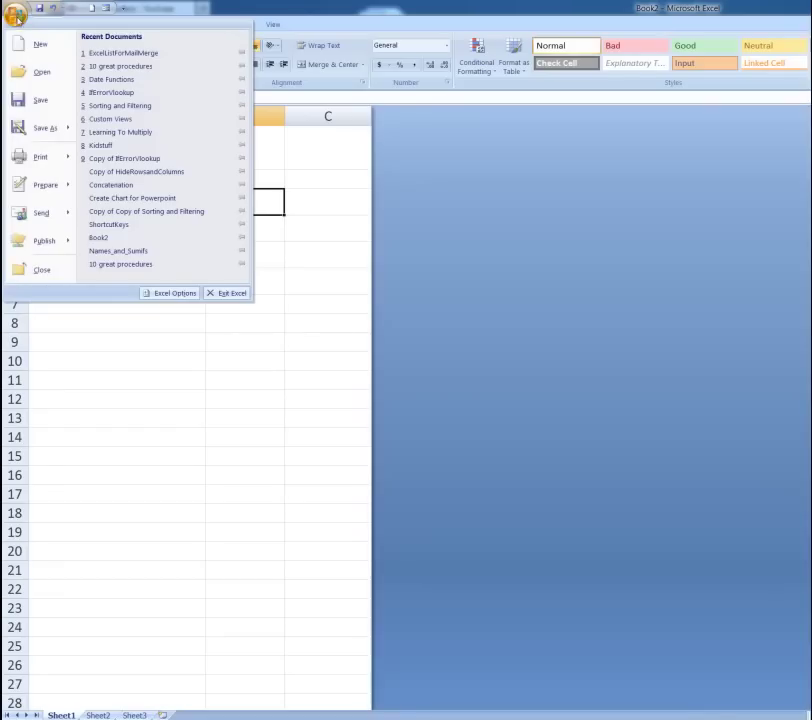
left_click(164, 294)
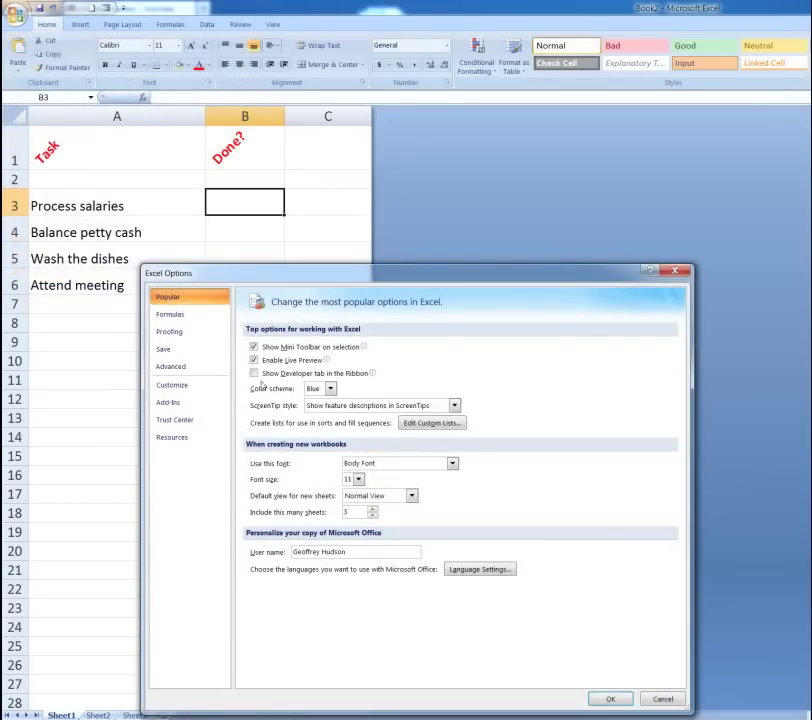
left_click(254, 374)
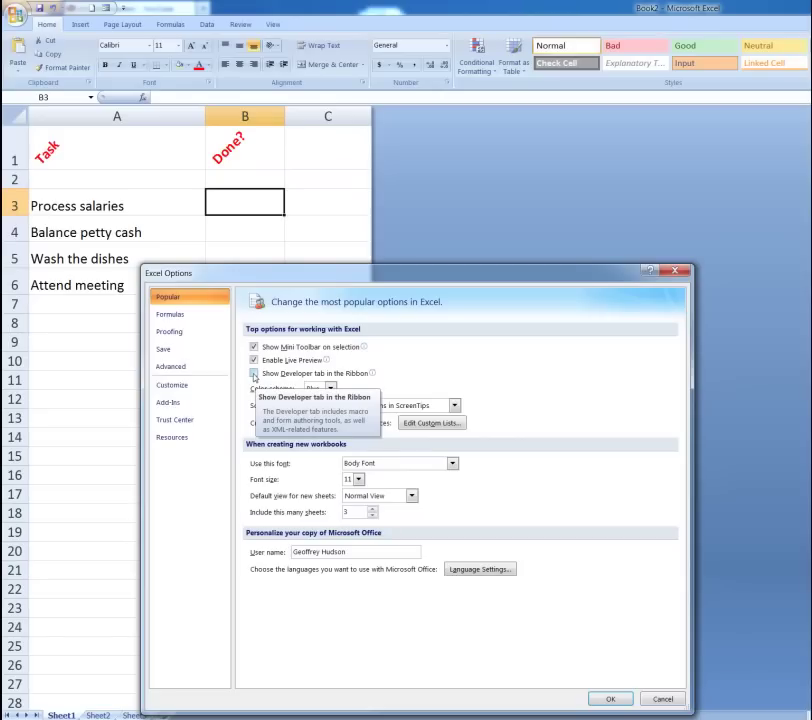
left_click(609, 700)
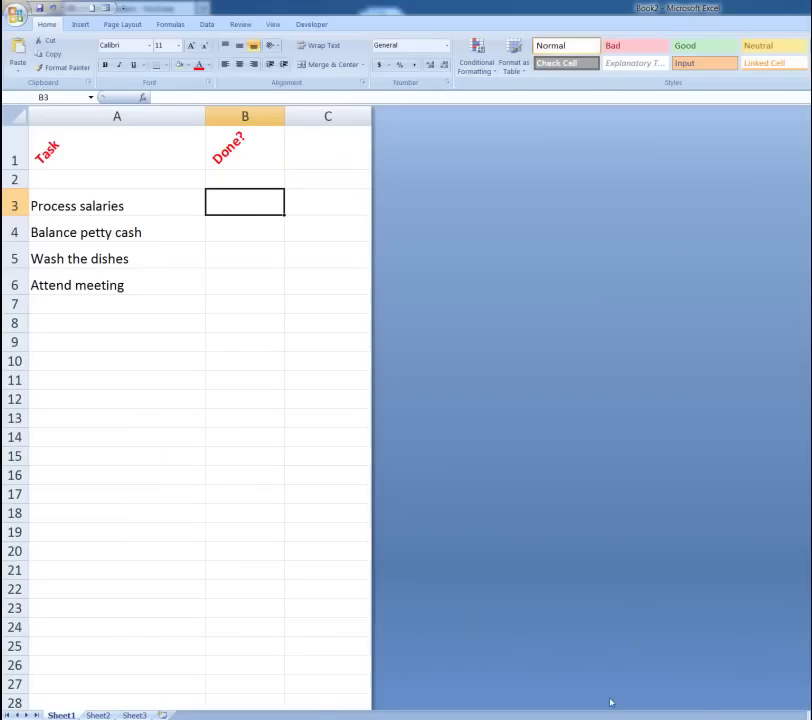
- Draw a Form Controls check box inside cell B3 beside Process salaries
left_click(311, 25)
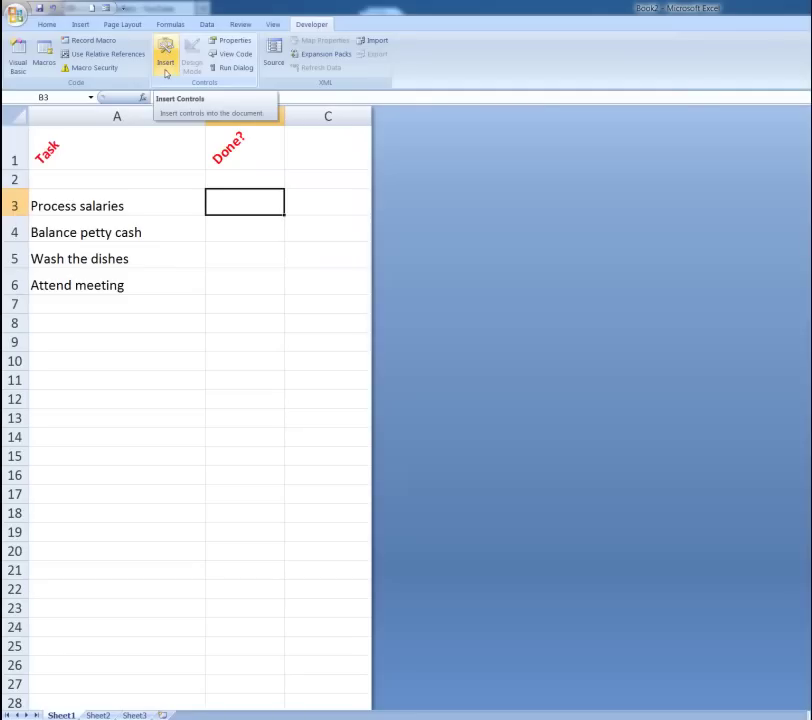
left_click(167, 74)
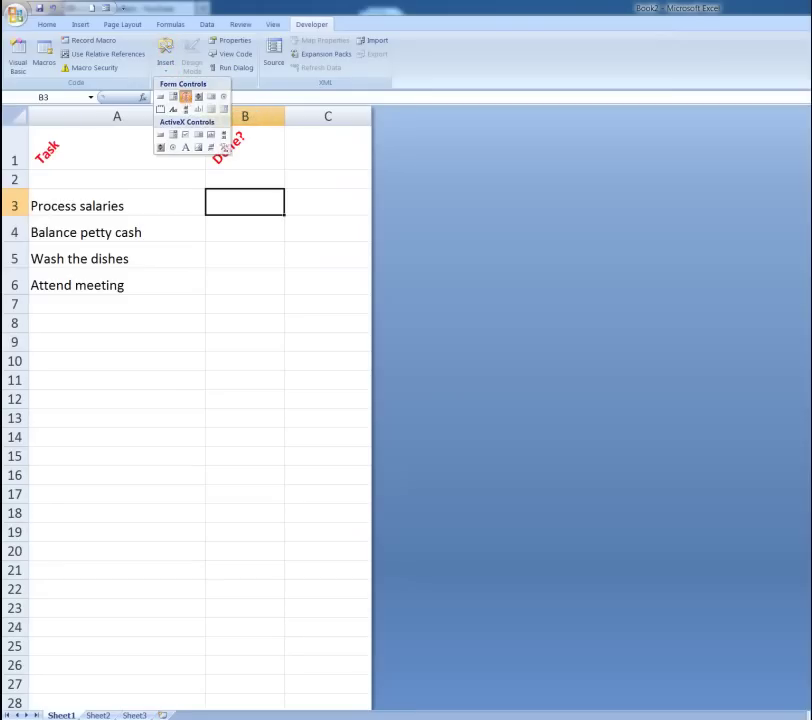
left_click(186, 97)
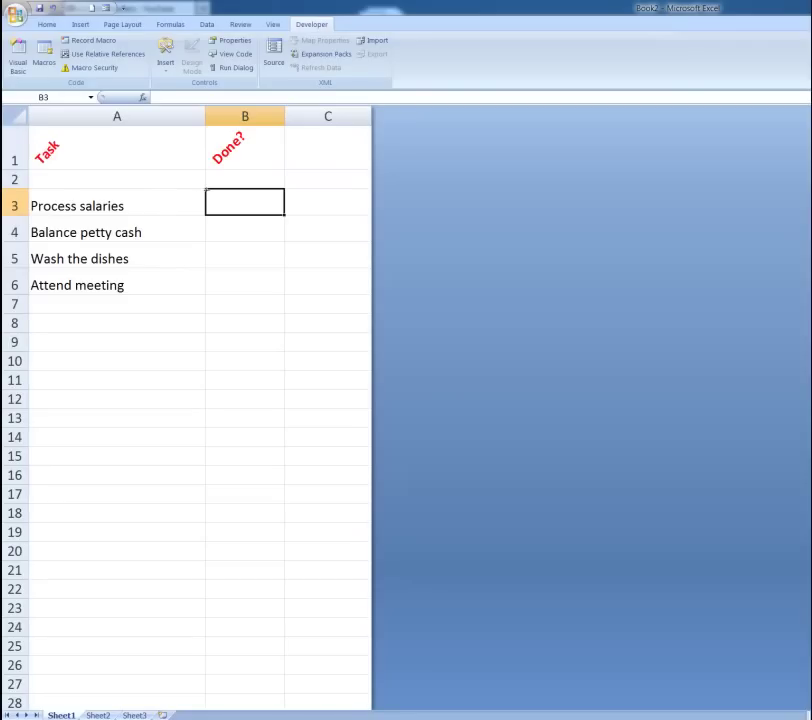
left_click_drag(206, 189, 281, 193)
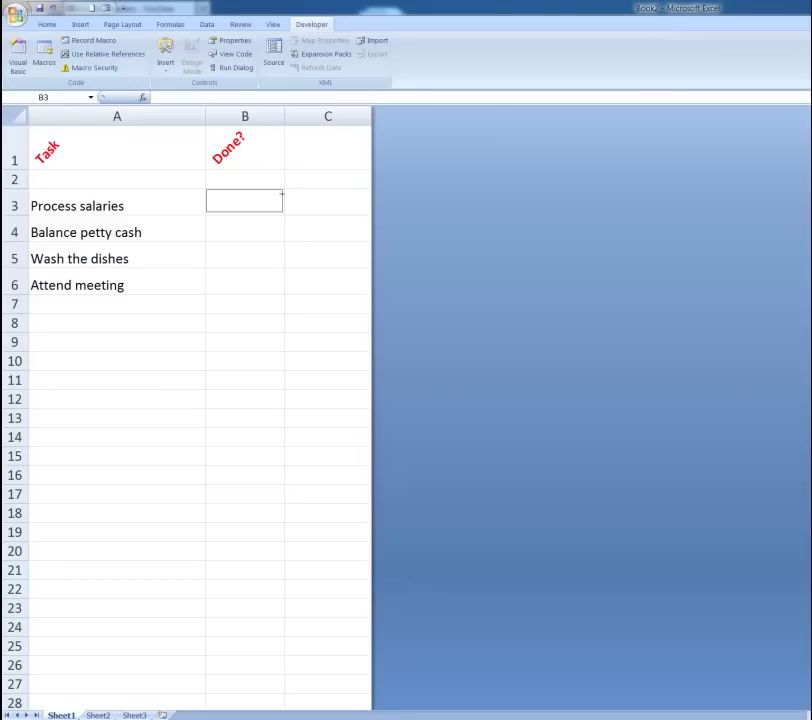
left_click_drag(282, 194, 284, 199)
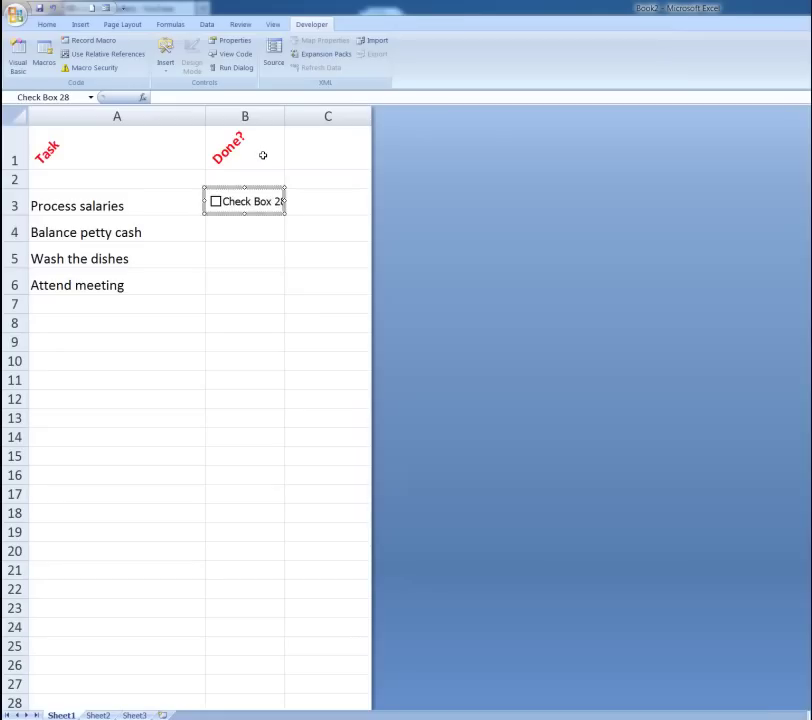
- Delete the 'Check Box 28' label text from the B3 check box
left_click(215, 202)
left_click_drag(222, 201, 295, 200)
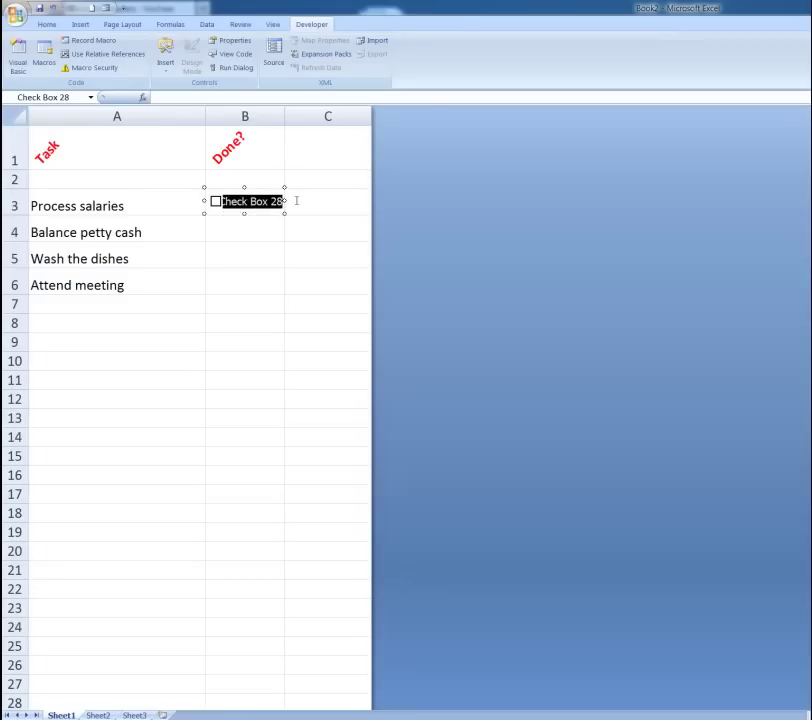
key("BackSpace")
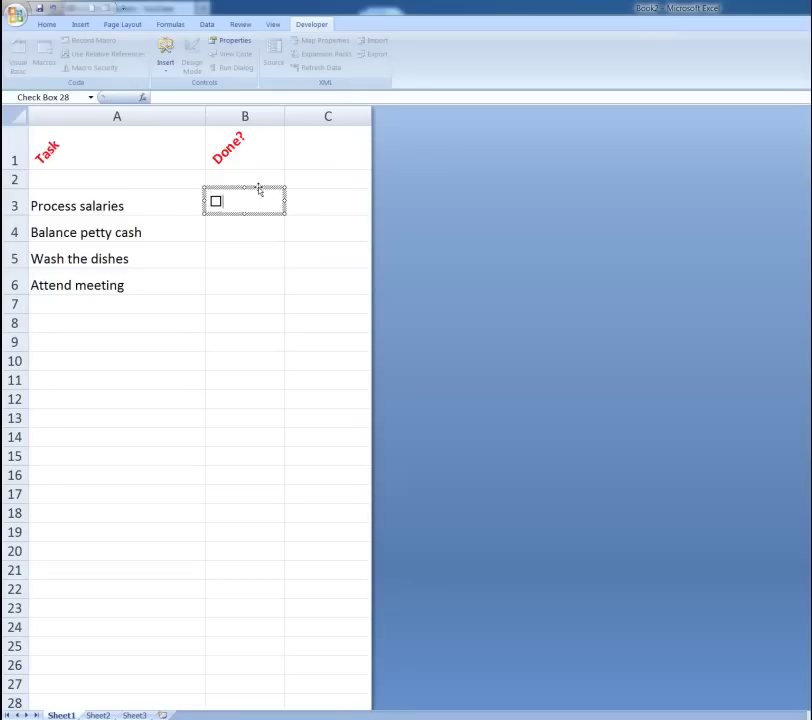
- Copy the bare B3 check box and paste copies into B4, B5 and B6
left_click(258, 187)
right_click(258, 187)
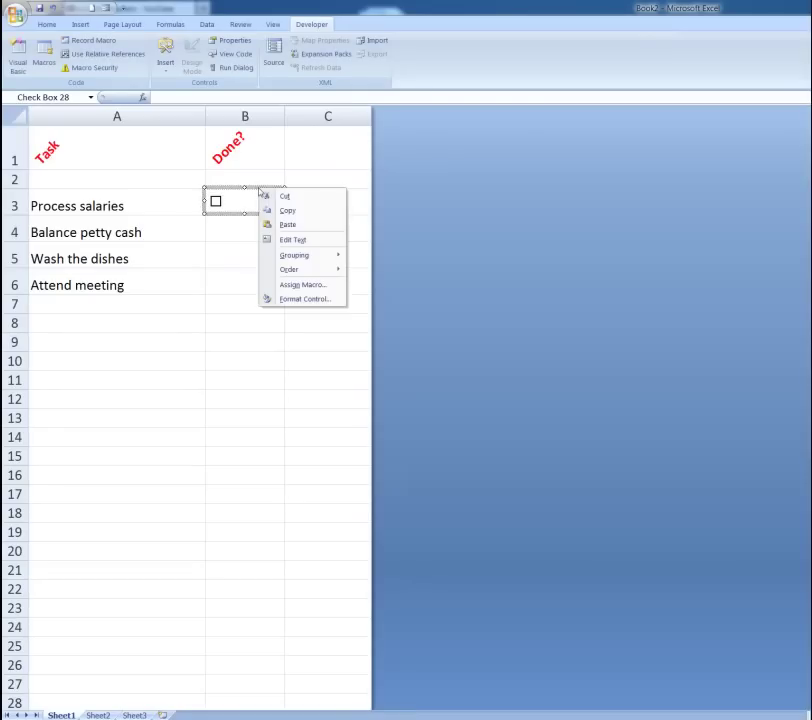
left_click(287, 212)
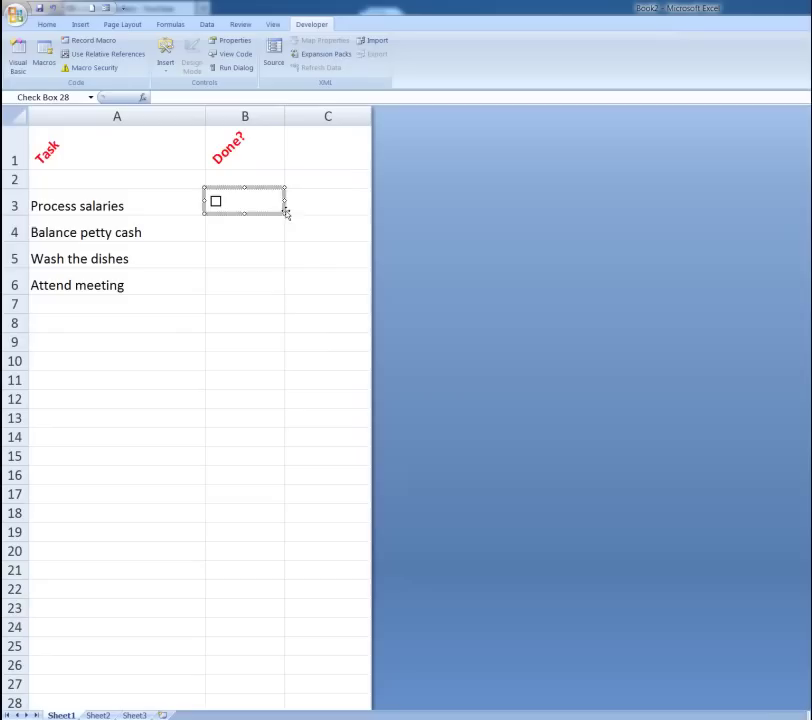
left_click(235, 228)
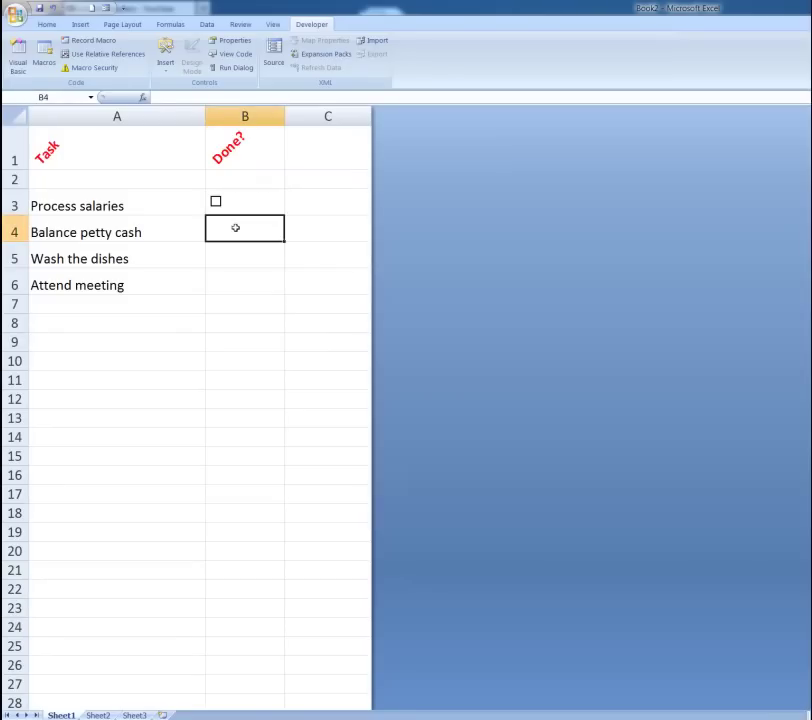
right_click(235, 228)
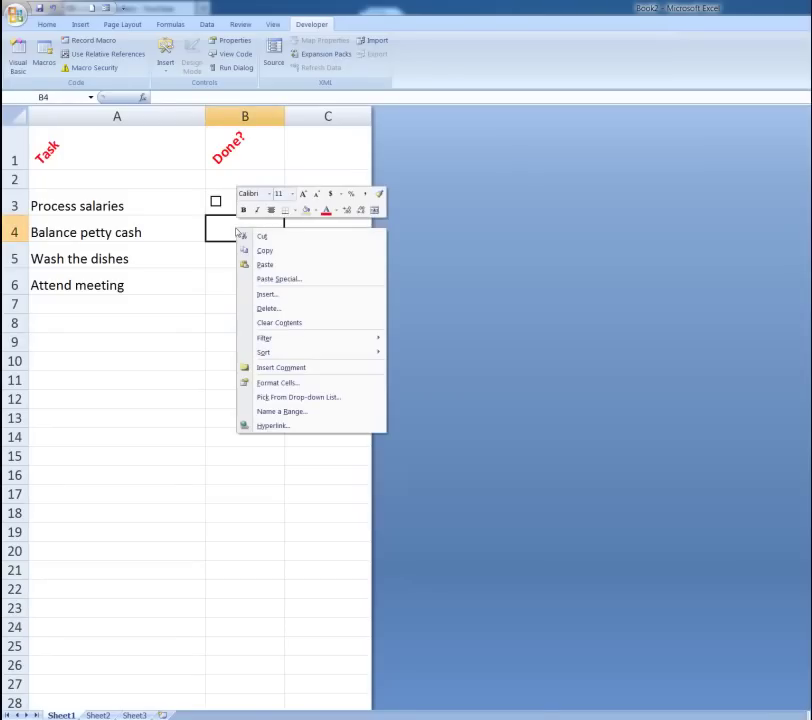
left_click(274, 266)
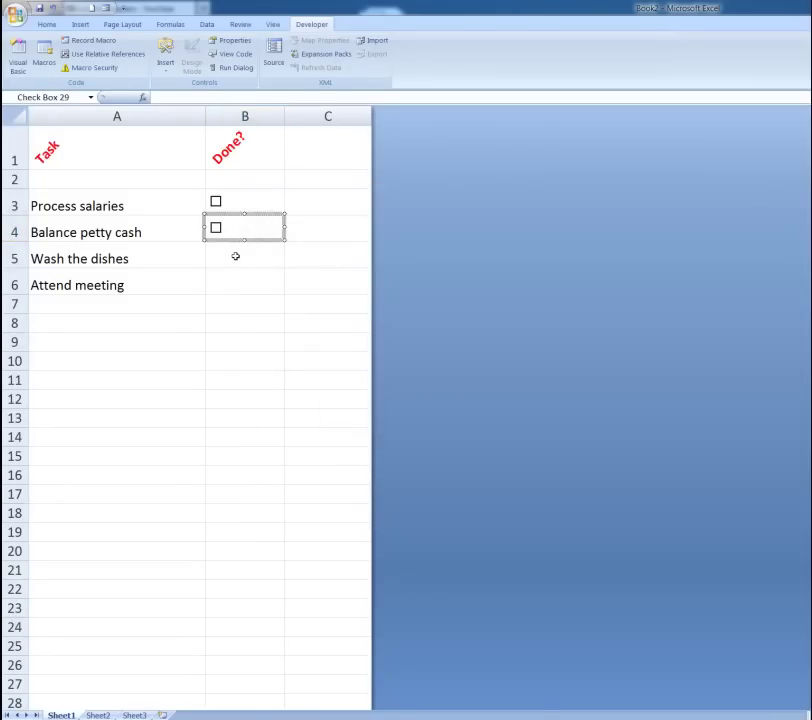
right_click(239, 261)
left_click(265, 292)
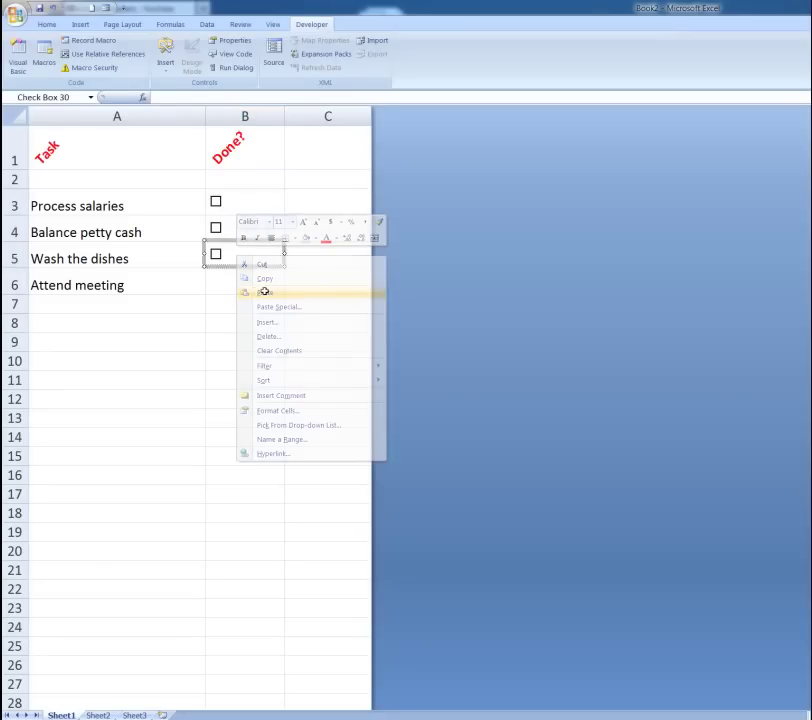
right_click(229, 278)
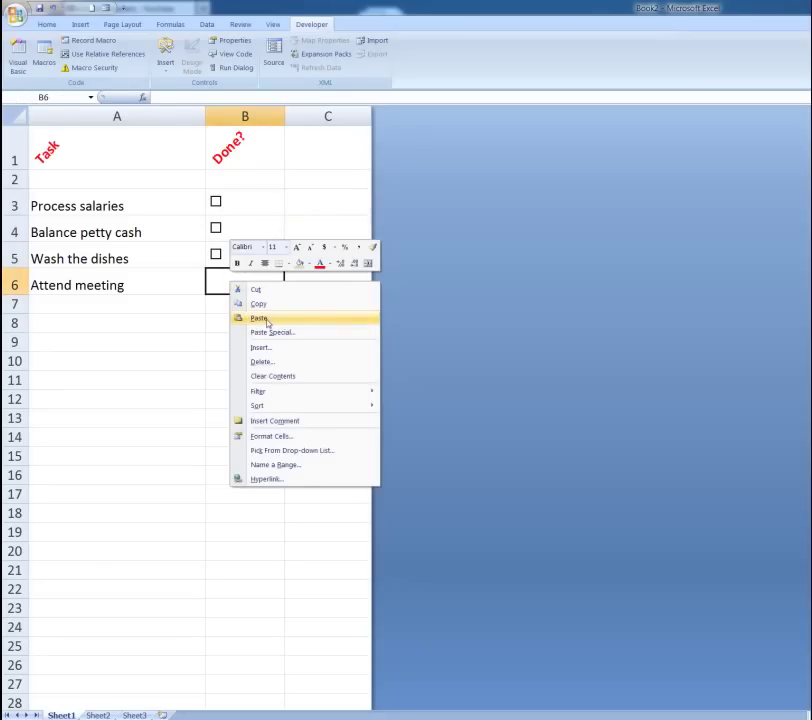
left_click(265, 318)
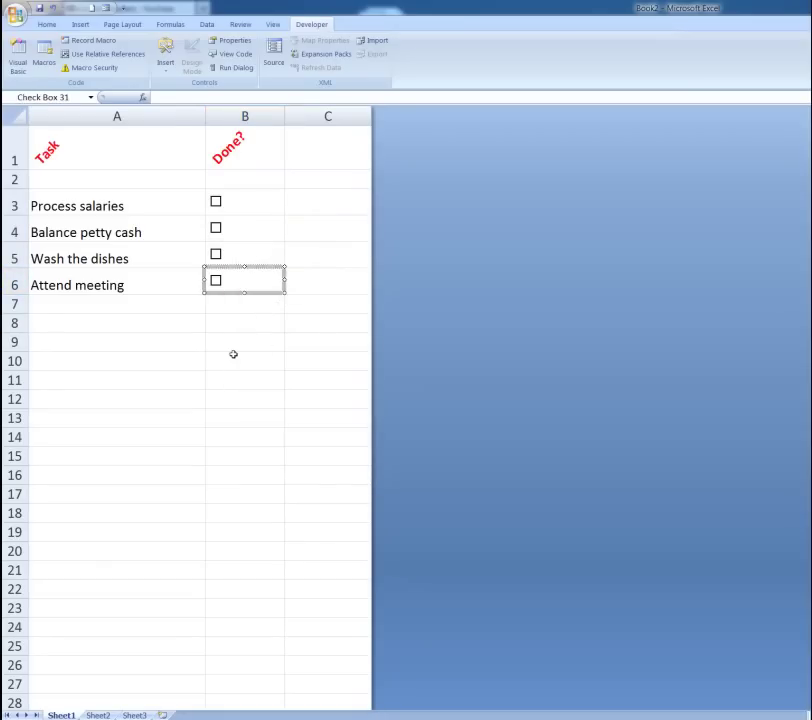
- Test-tick the four Done? boxes, ending with only Attend meeting in B6 ticked
left_click(234, 347)
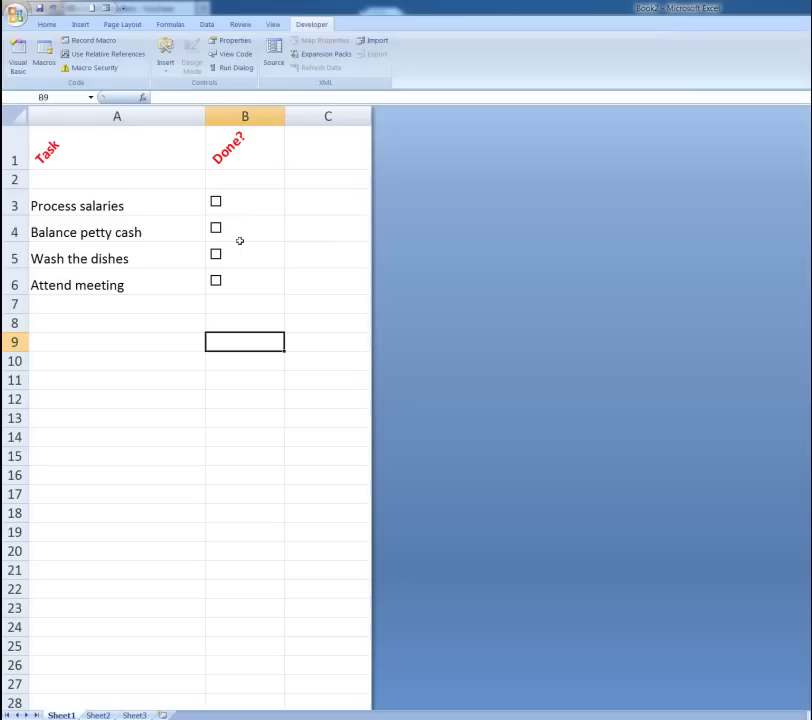
left_click(218, 204)
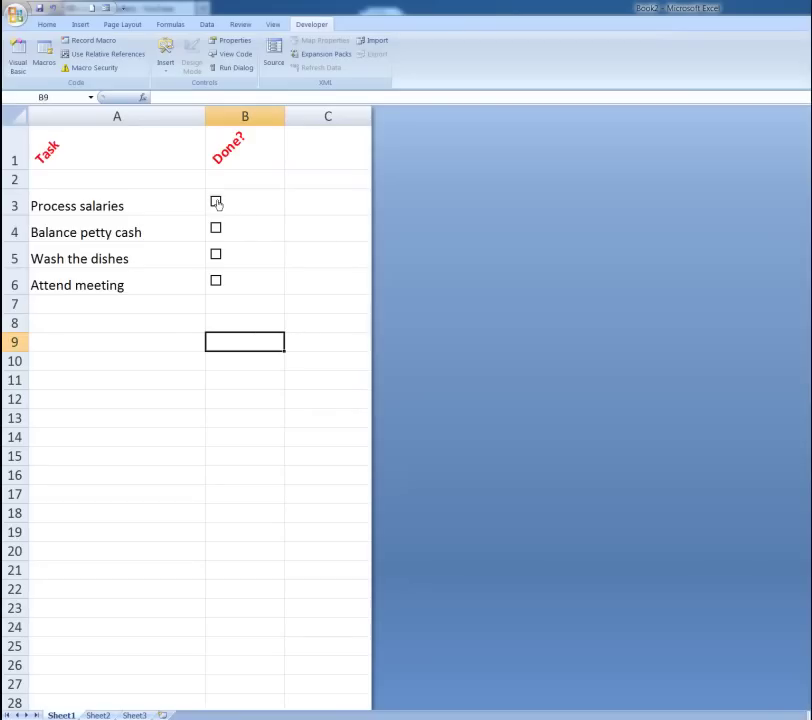
left_click(216, 258)
left_click(216, 204)
left_click(216, 228)
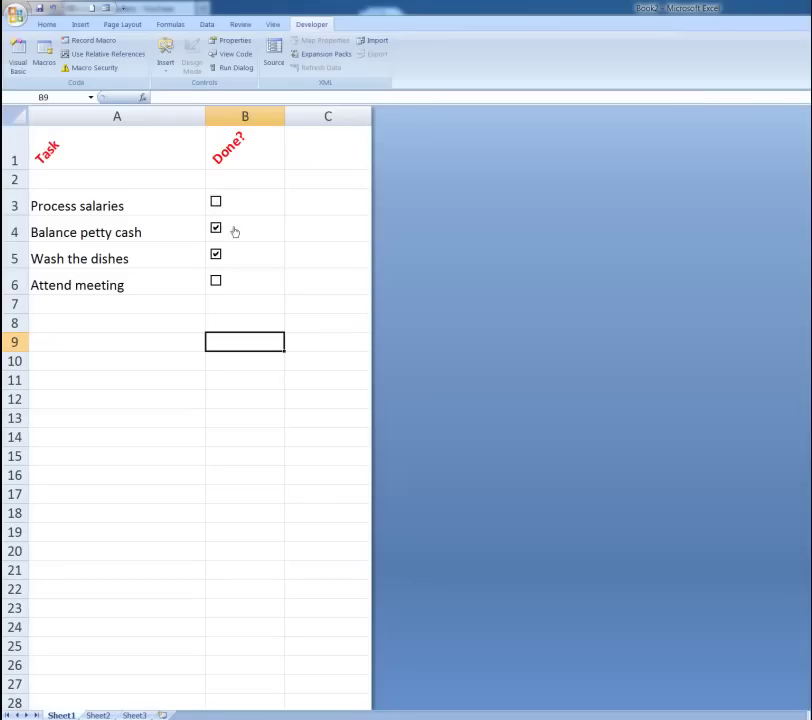
left_click(216, 282)
left_click(216, 228)
left_click(216, 255)
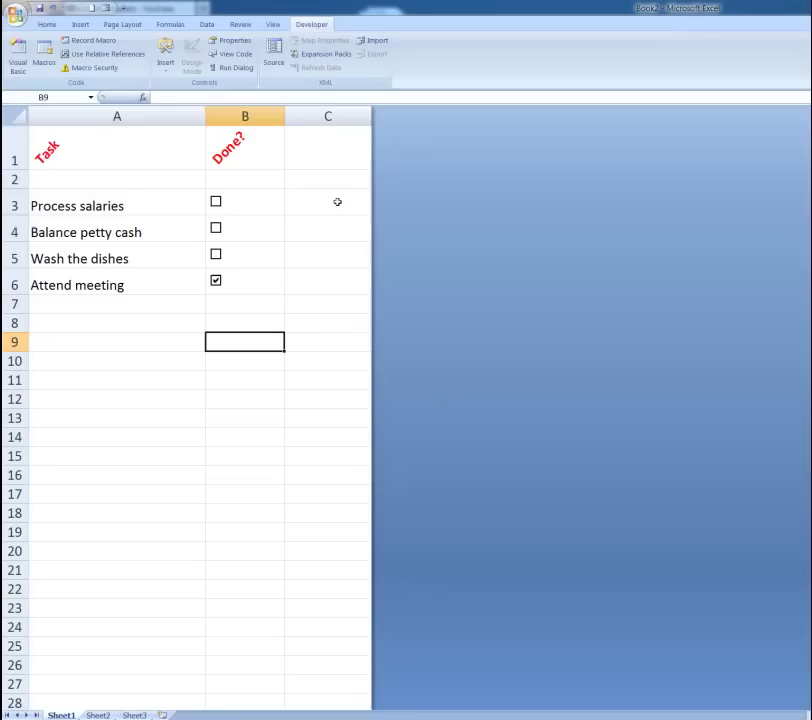